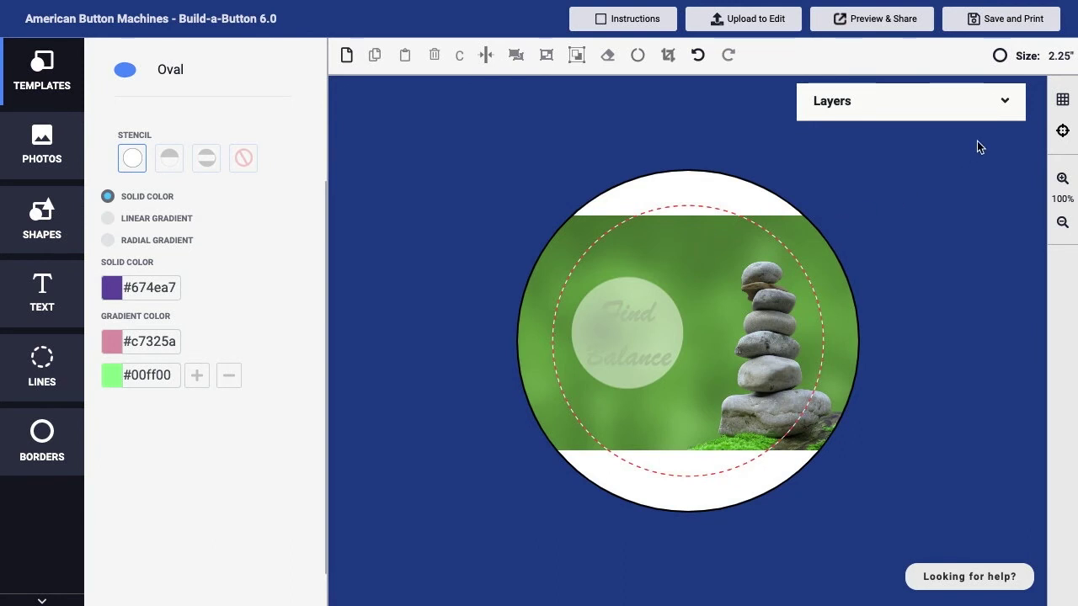
Expand the Layers list showing Shape, Curved Text and Image, and shift it slightly down-right.
left_click(1006, 103)
left_click(1009, 105)
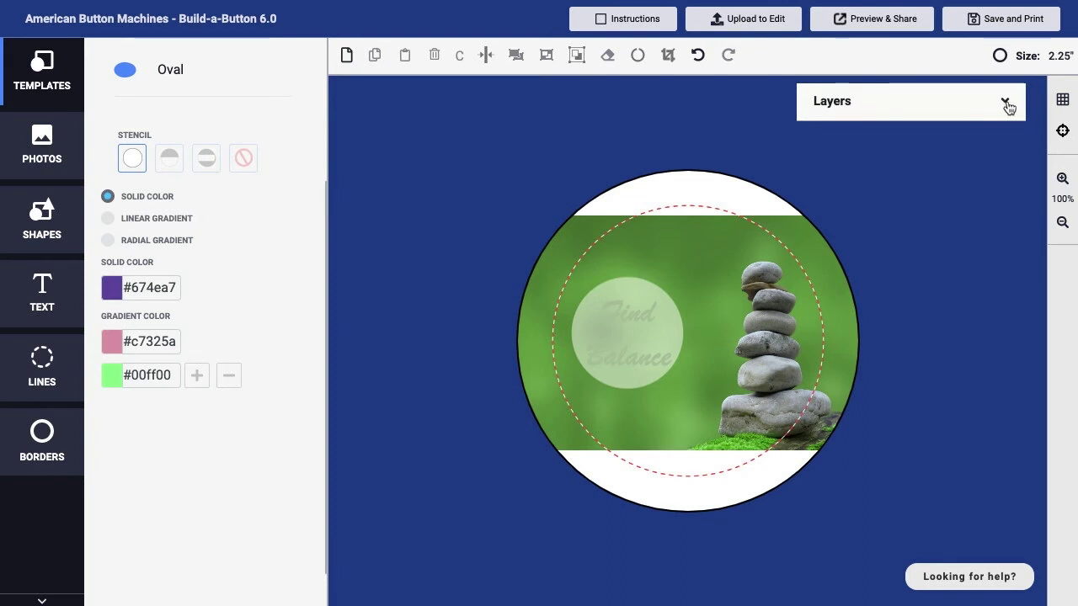
left_click(1008, 104)
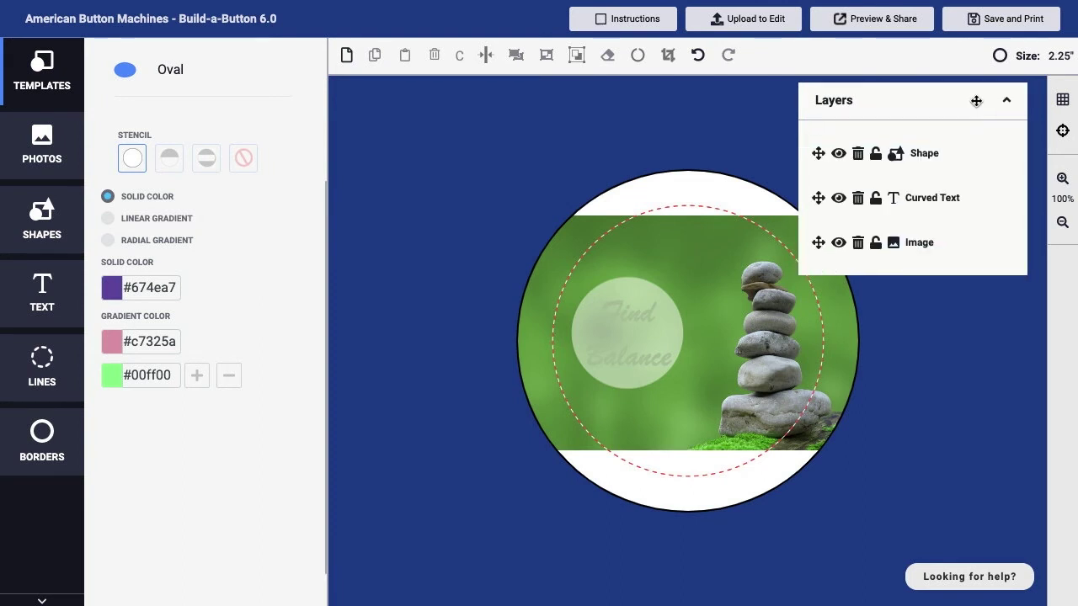
mouse_move(975, 103)
left_mouse_down()
mouse_move(983, 122)
mouse_move(892, 123)
mouse_move(936, 98)
mouse_move(987, 98)
left_mouse_up()
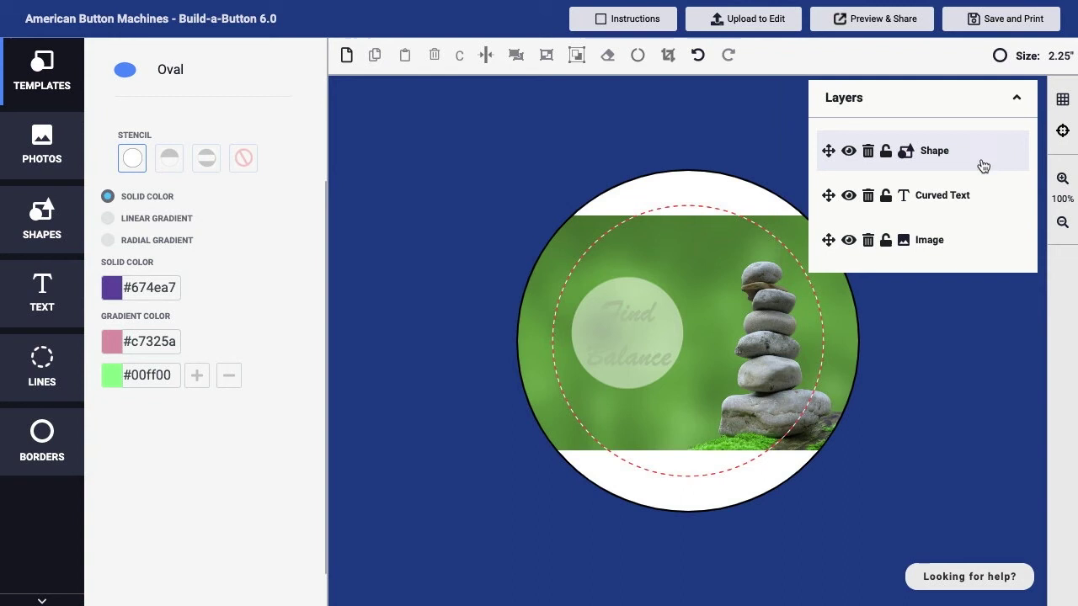
Select the Image layer and nudge the stacked-rocks photo left with a drag and arrow keys.
left_click(969, 244)
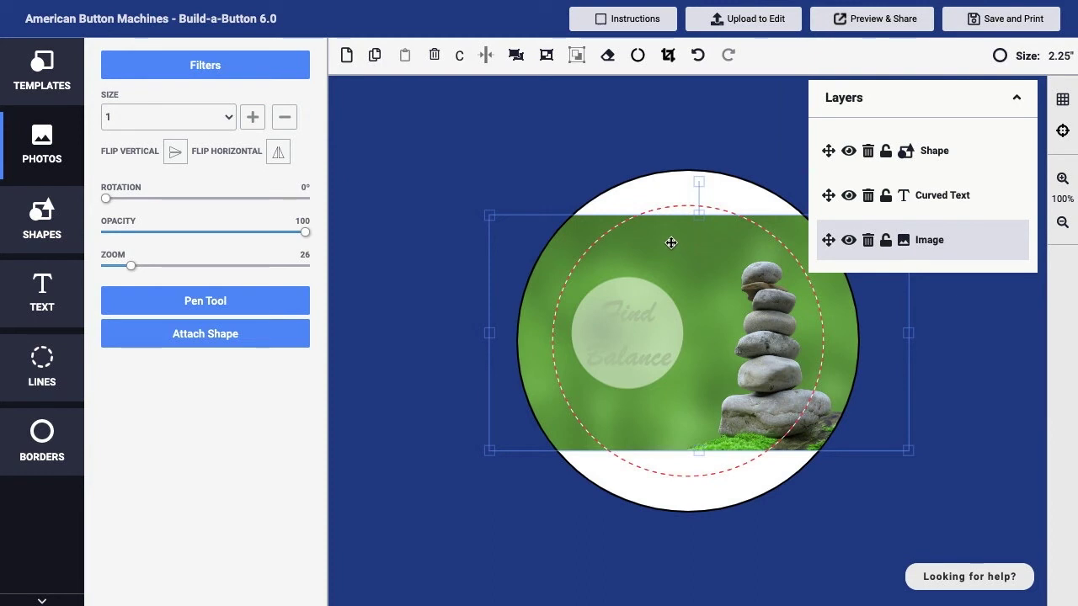
mouse_move(675, 243)
left_mouse_down()
mouse_move(696, 267)
mouse_move(662, 255)
mouse_move(668, 239)
left_mouse_up()
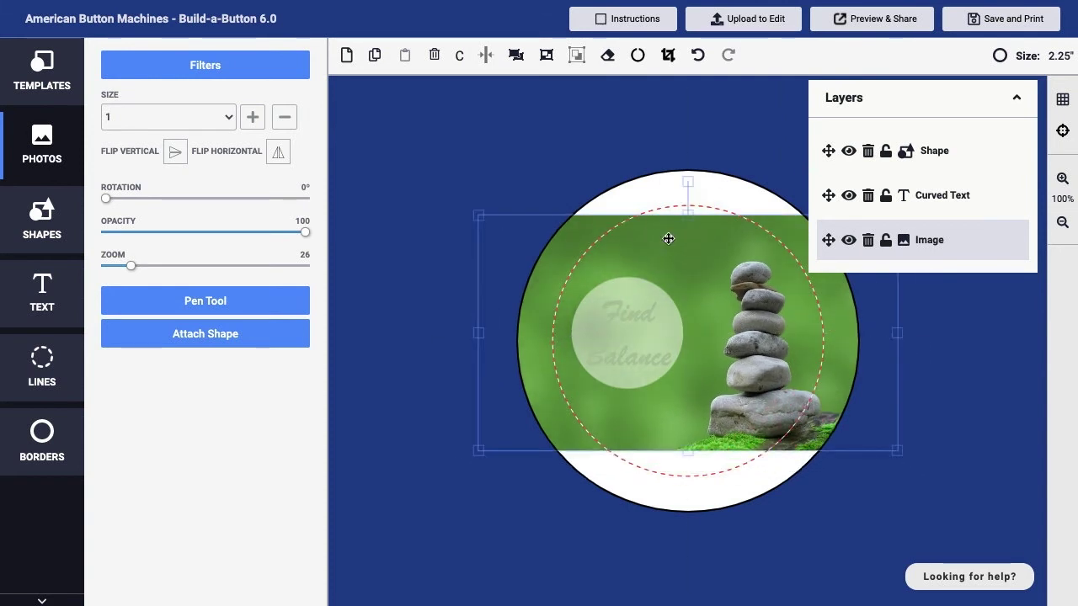
key("Up")
key("Up")
key("Up")
key("Up")
key("Up")
key("Up")
key("Up")
key("Left")
key("Left")
key("Left")
key("Left")
key("Left")
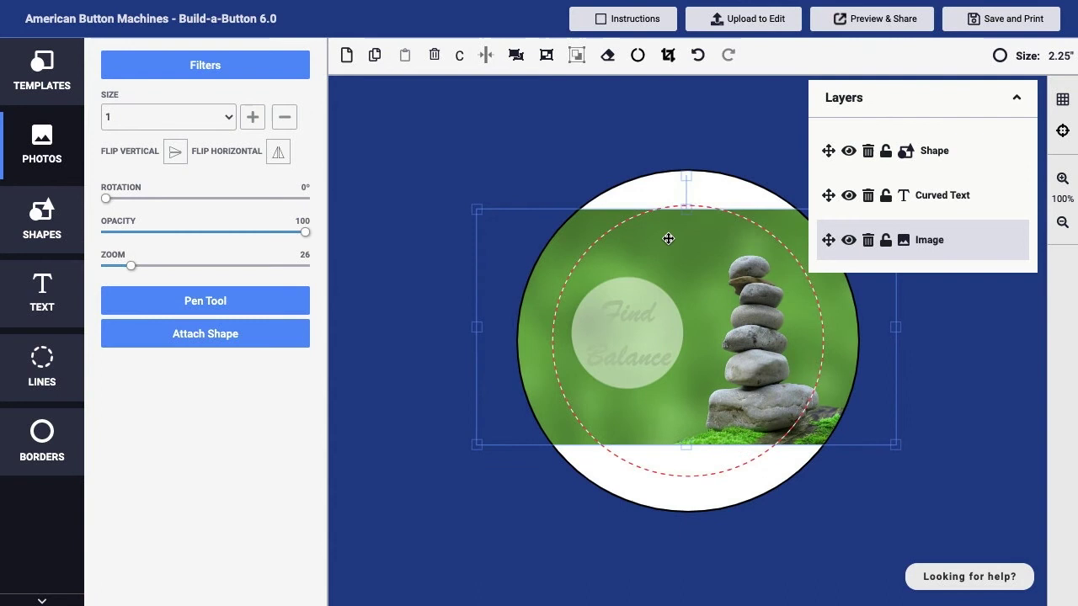
key("Down")
key("Down")
key("Down")
key("Down")
key("Down")
key("Down")
key("Down")
key("Left")
key("Left")
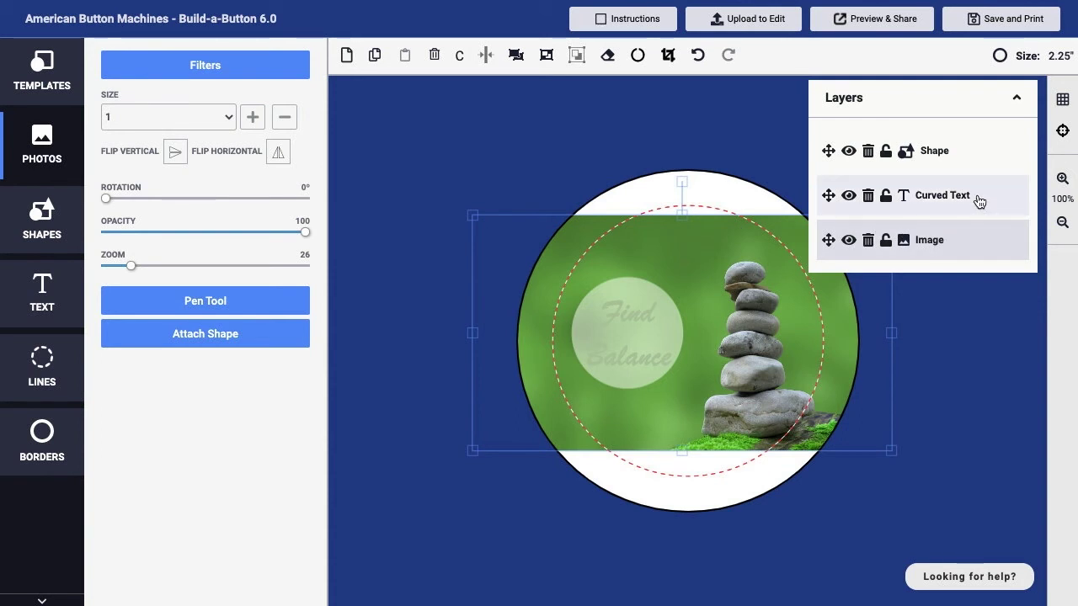
Rename the Shape layer 'Circle' so the layers read Circle, Curved Text and Image.
left_click(935, 150)
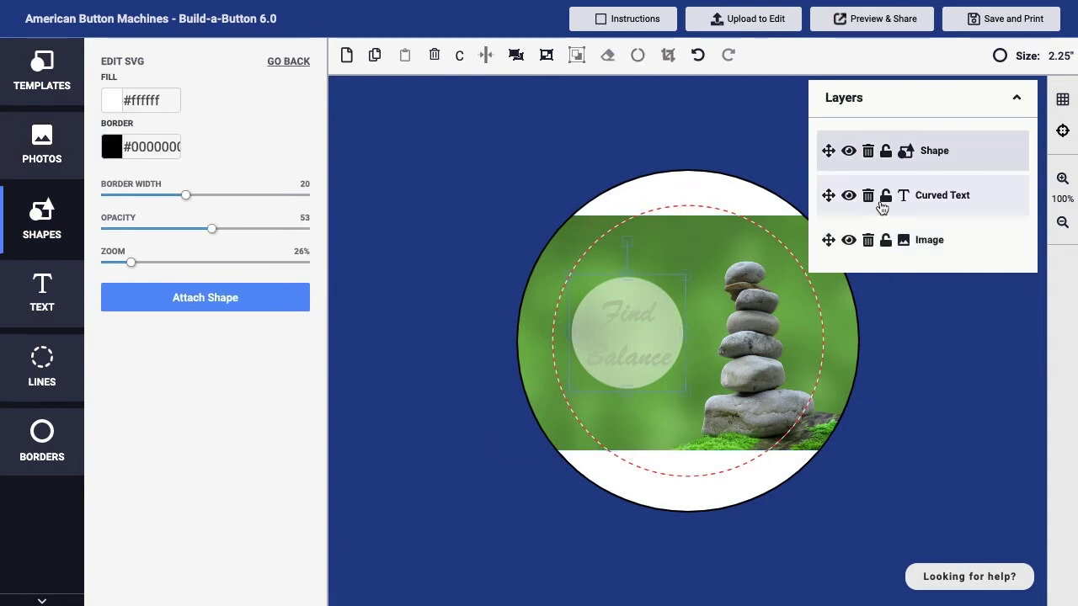
double_click(934, 151)
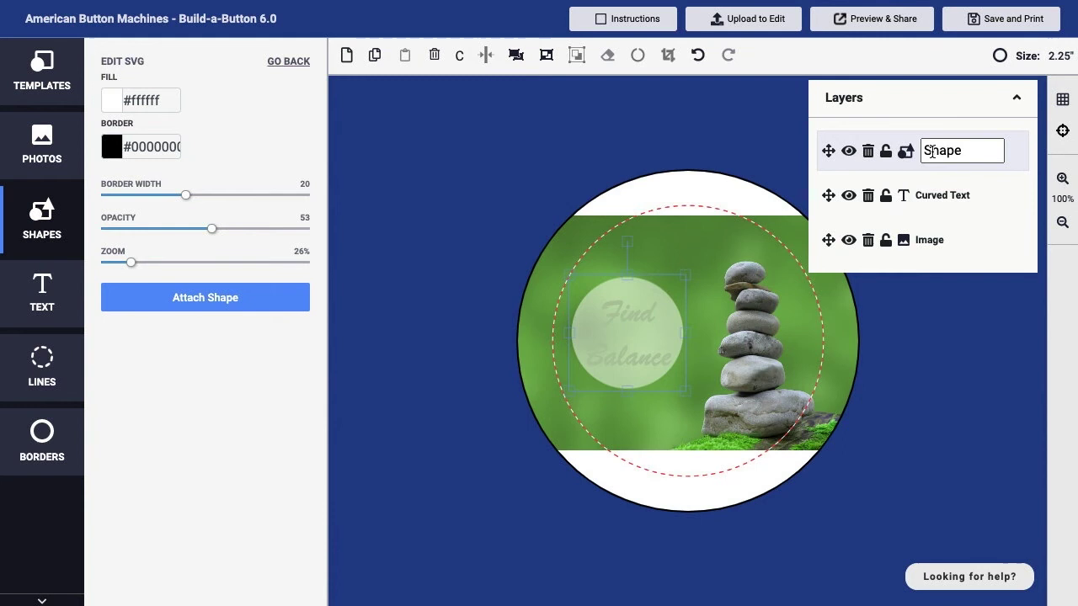
double_click(932, 150)
type("Circle")
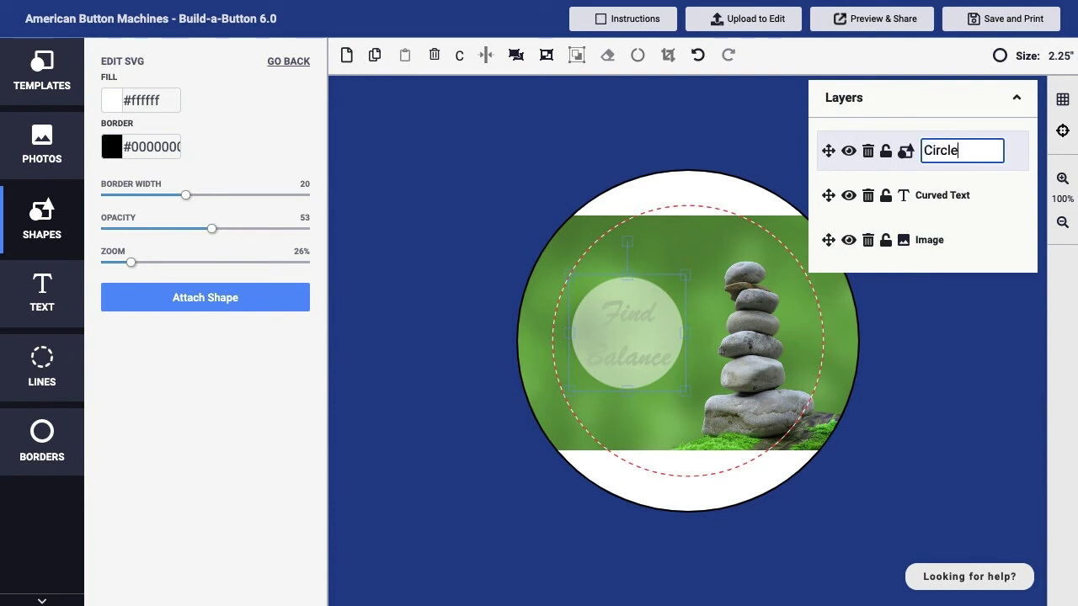
key("Return")
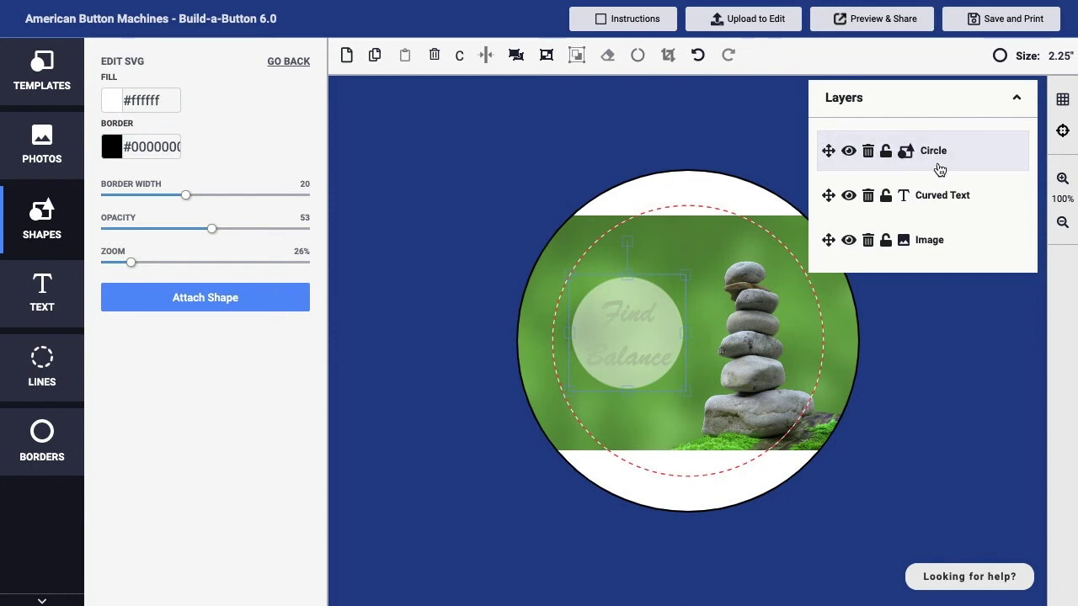
Move the Curved Text layer above Circle, trying Layer Up then Layer Down to keep Circle underneath.
left_click(941, 175)
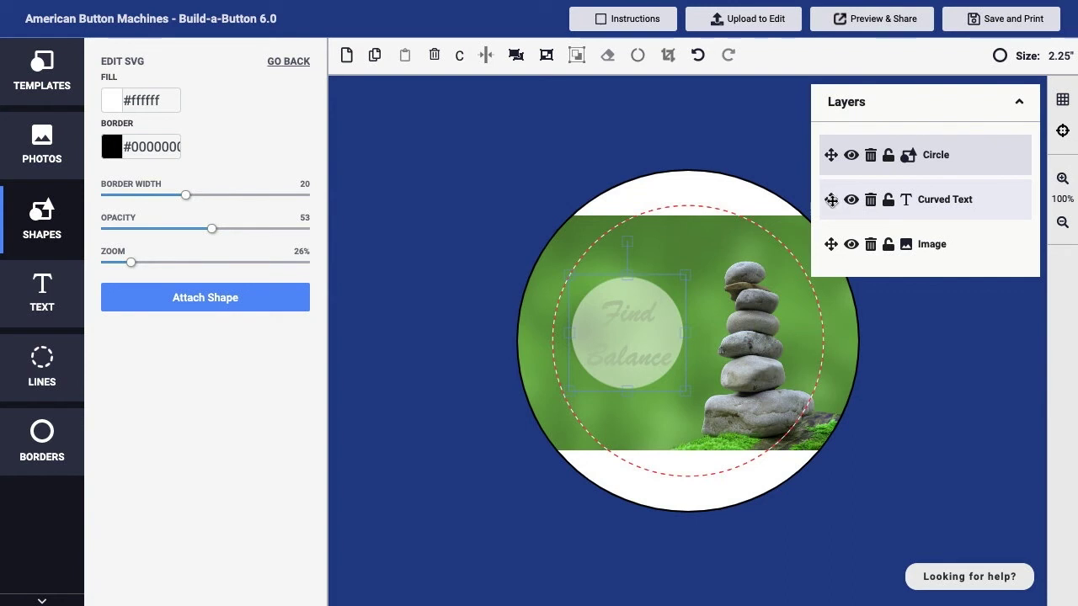
left_click_drag(831, 200, 829, 154)
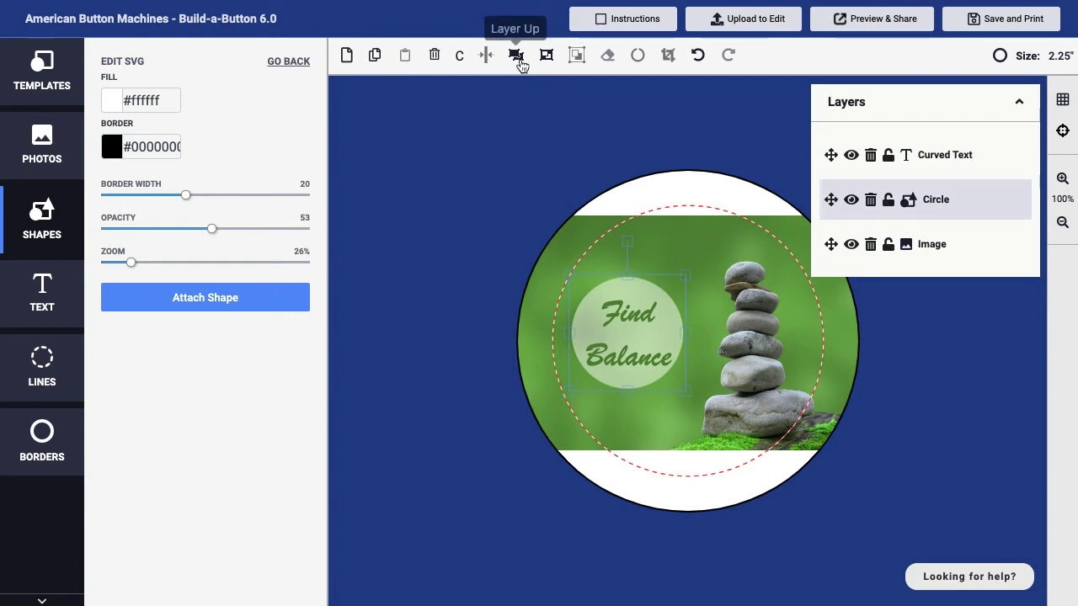
left_click(517, 57)
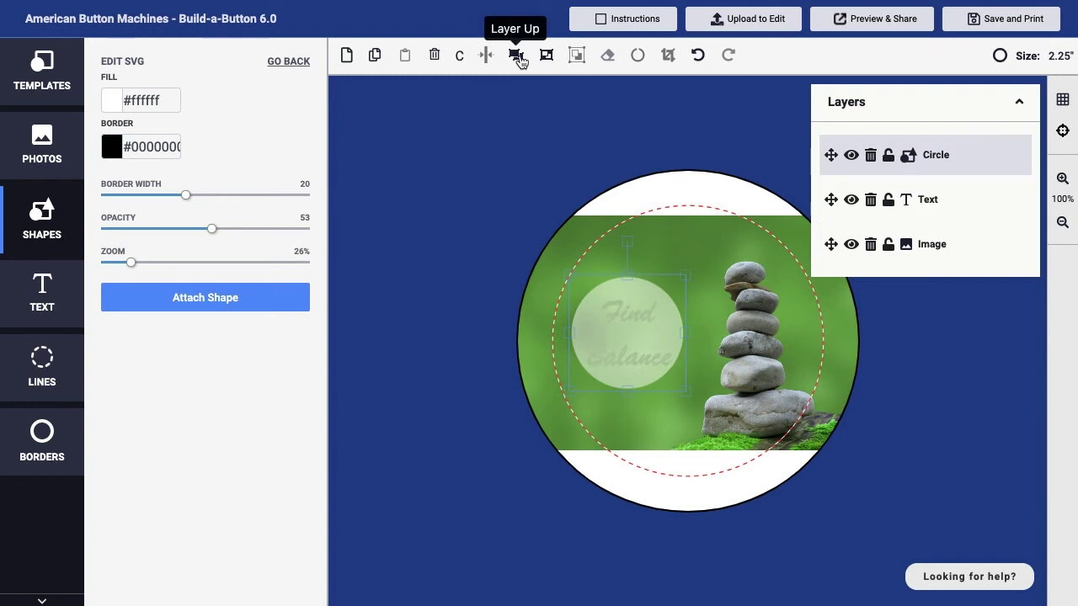
left_click(547, 57)
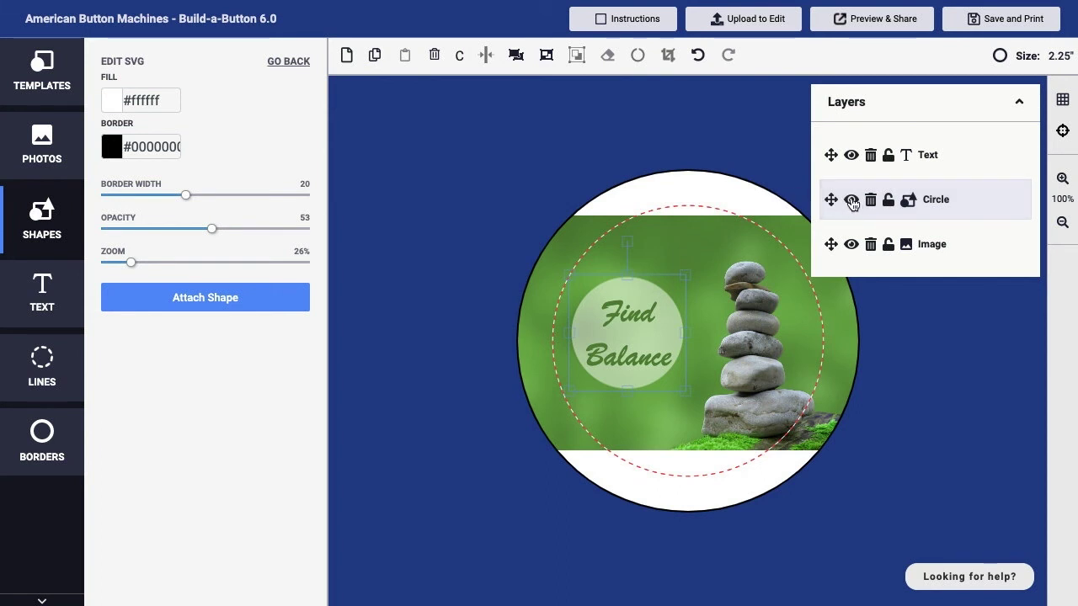
left_click(852, 201)
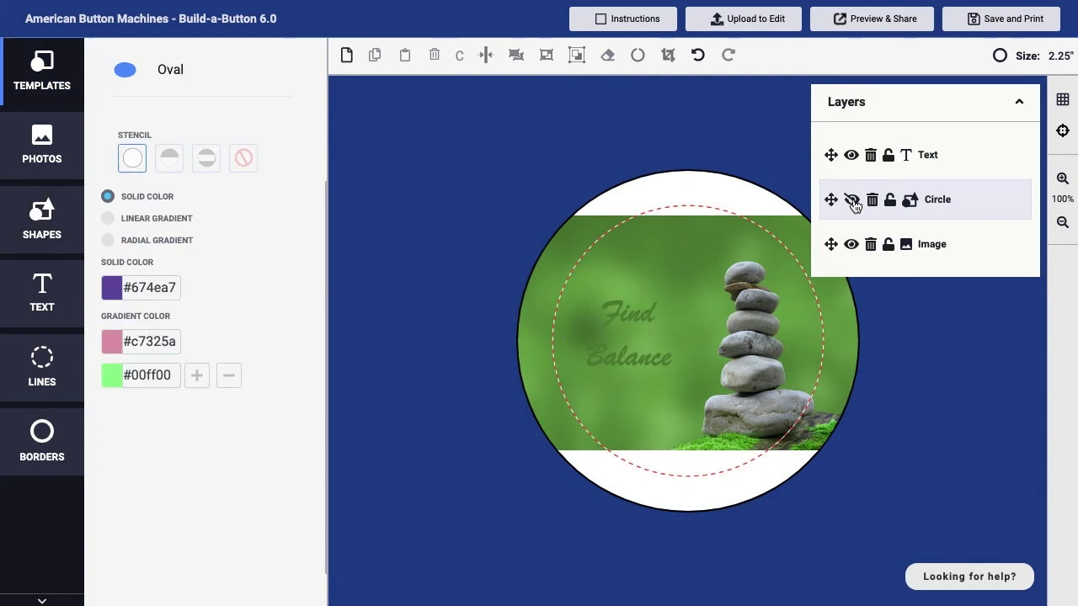
left_click(851, 201)
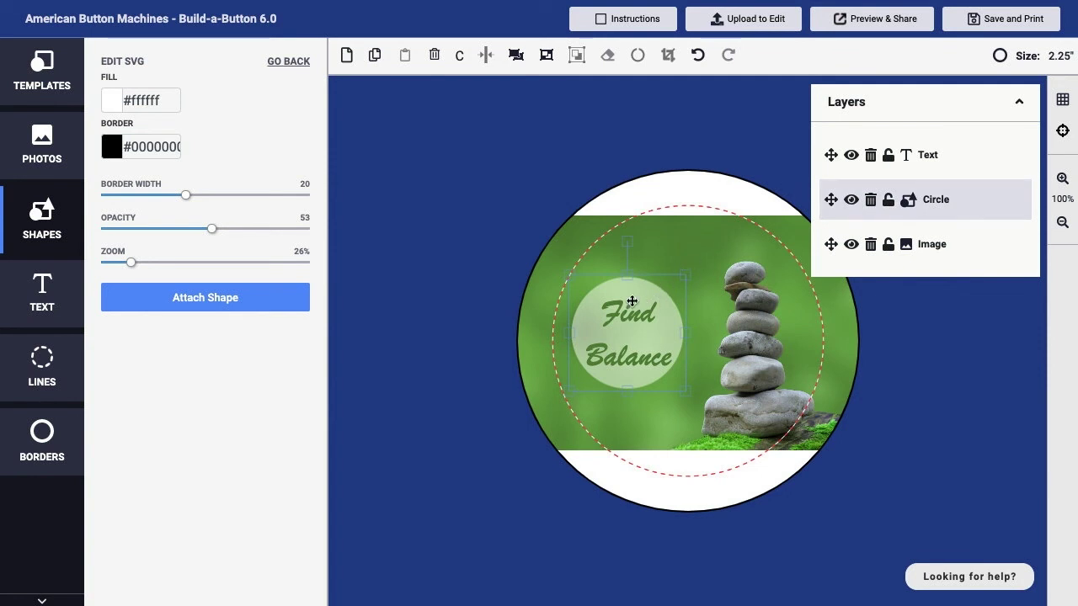
Lock the Circle layer, then check that the Text and Image layers remain selectable and movable.
left_click(589, 251)
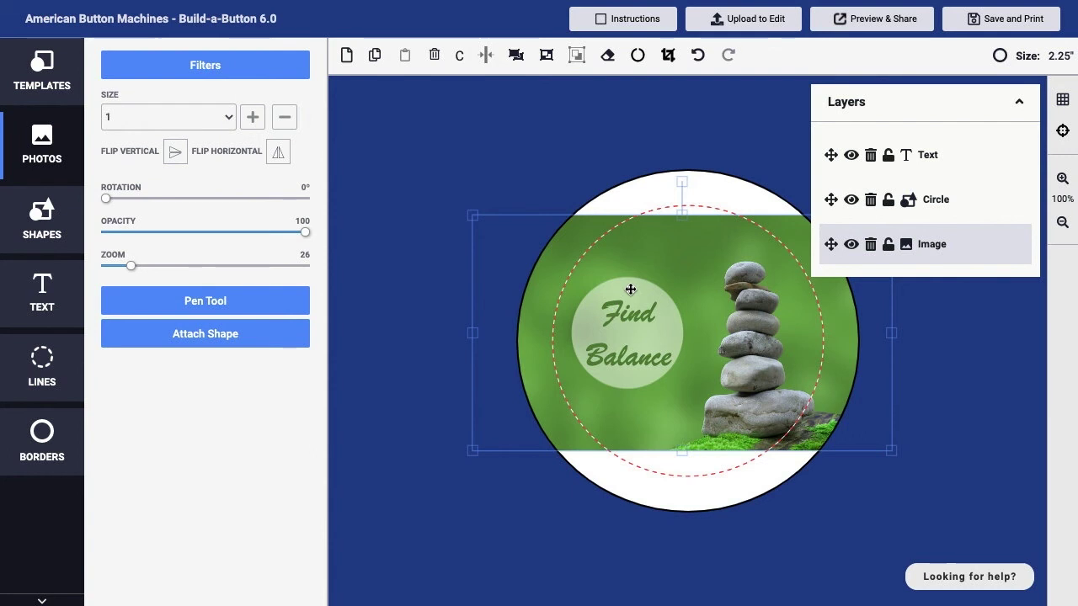
left_click(888, 207)
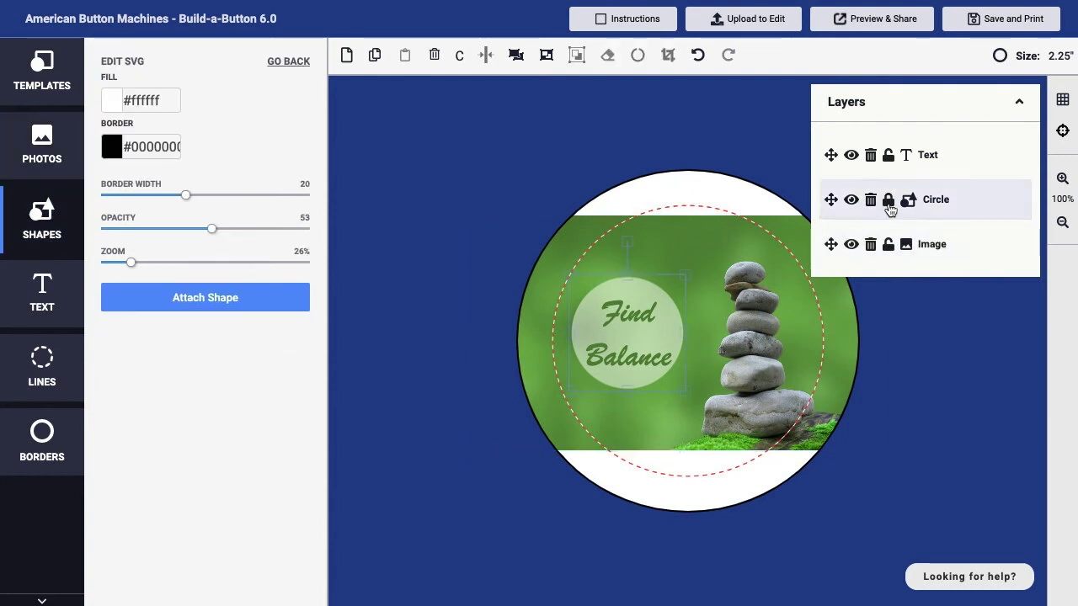
left_click(631, 308)
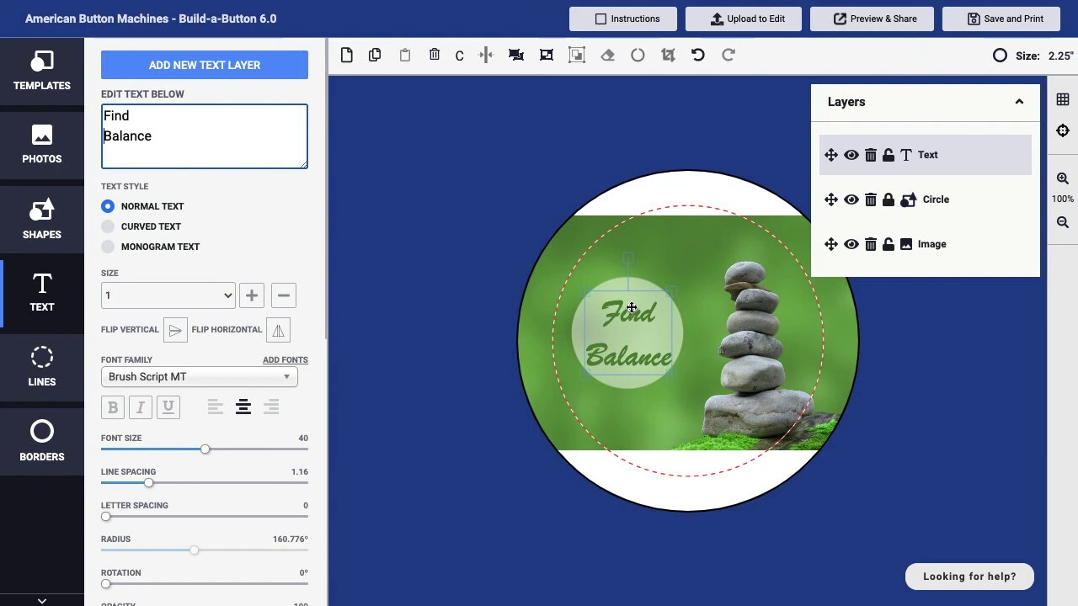
left_click(952, 208)
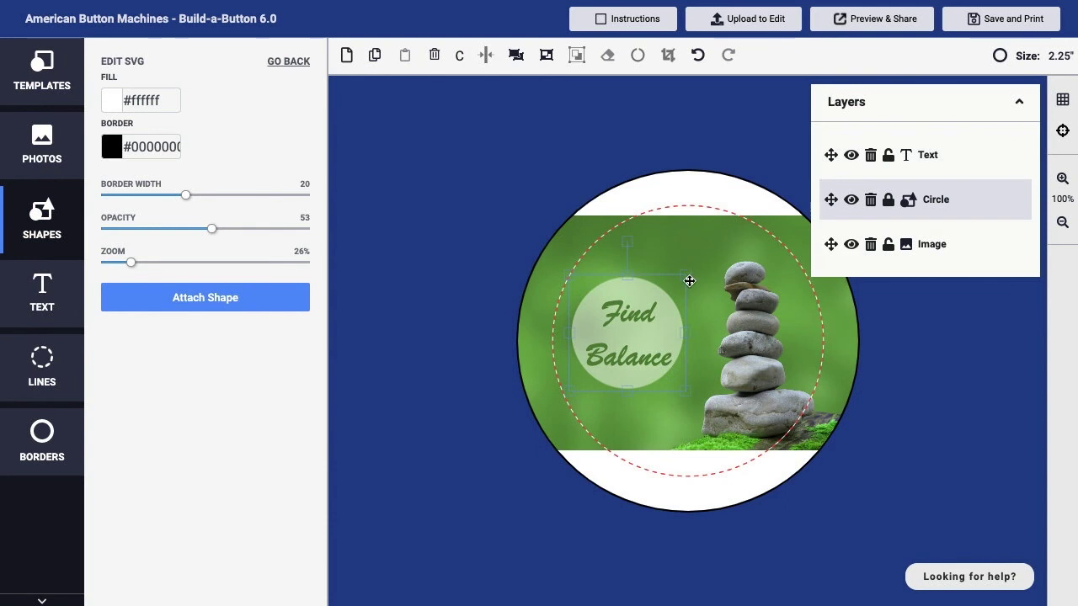
mouse_move(645, 293)
left_mouse_down()
mouse_move(680, 294)
mouse_move(632, 293)
left_mouse_up()
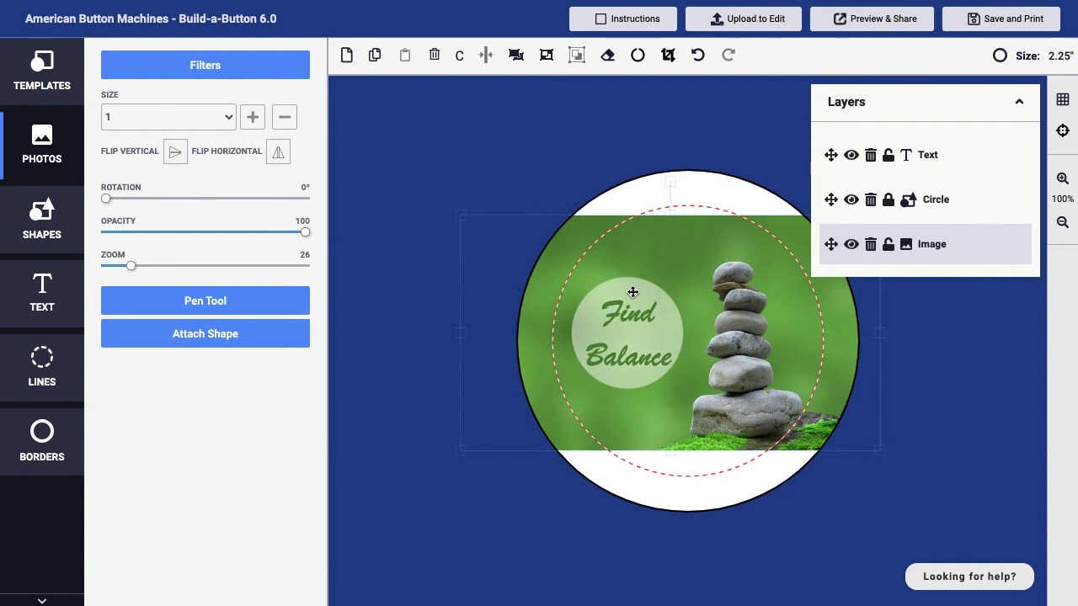
left_click_drag(632, 292, 633, 292)
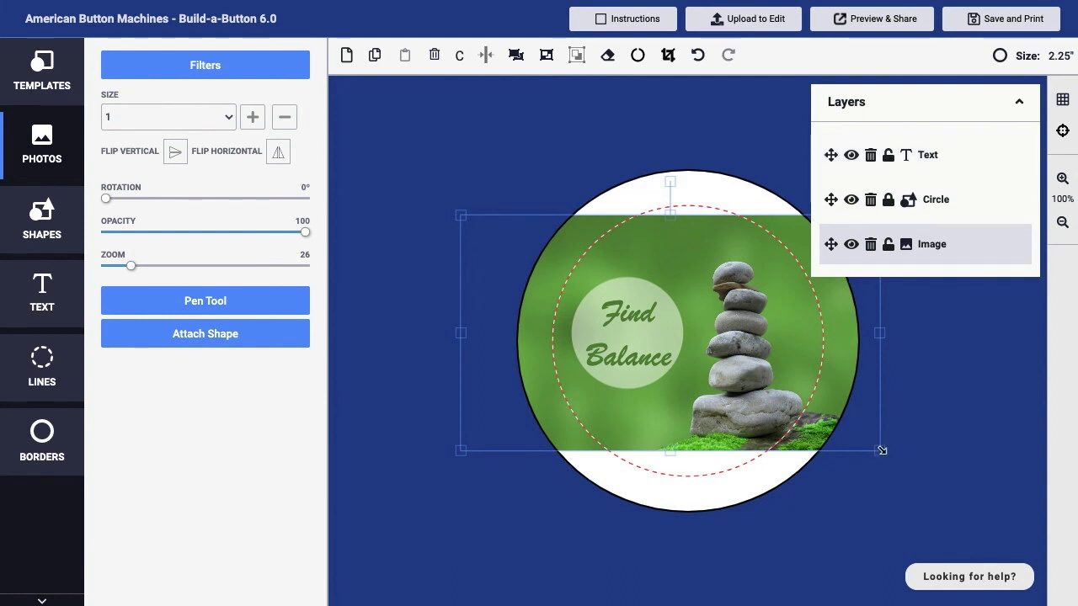
Enlarge and recentre the rock photo, then copy and paste it as a new top Image layer.
left_click_drag(880, 451, 902, 467)
left_click_drag(796, 430, 769, 419)
left_click_drag(766, 420, 766, 420)
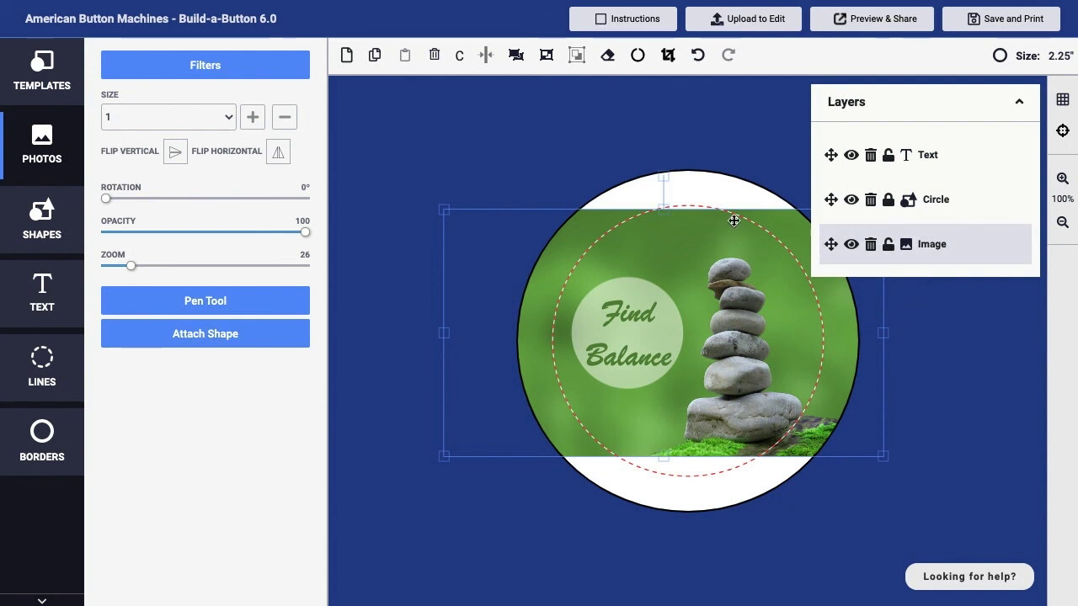
left_click(377, 64)
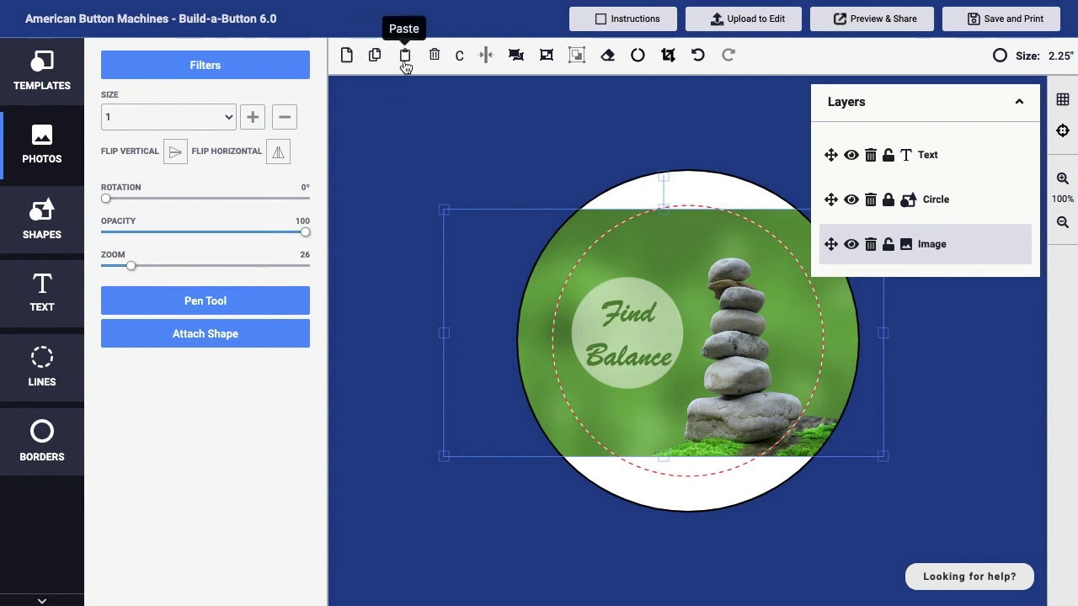
left_click(405, 64)
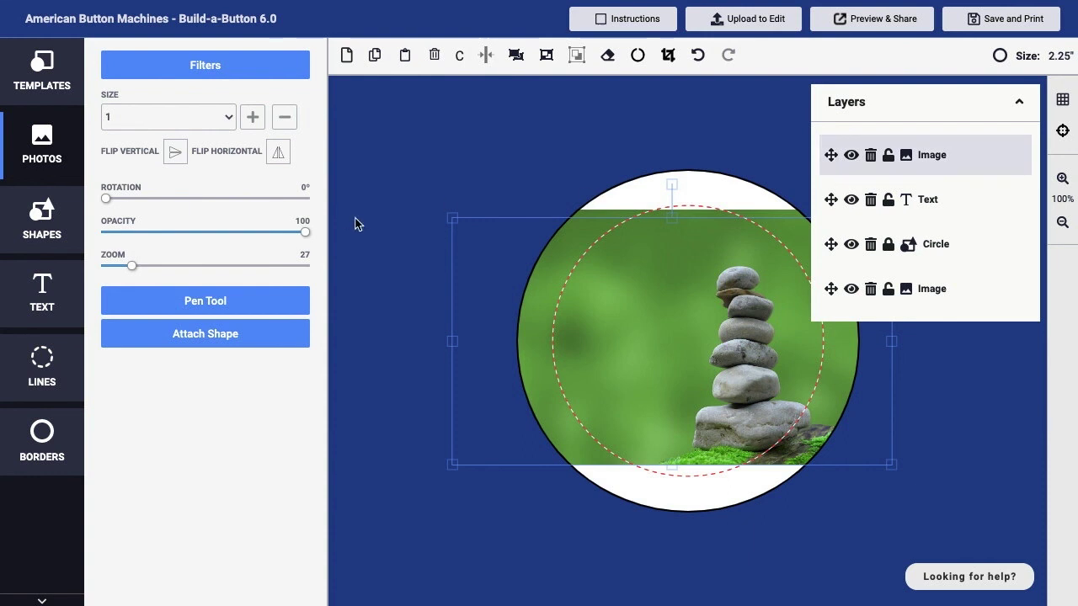
Stretch the photo copy larger, blur it to 0.42, and move it to the bottom of Layers.
left_click_drag(445, 223, 373, 163)
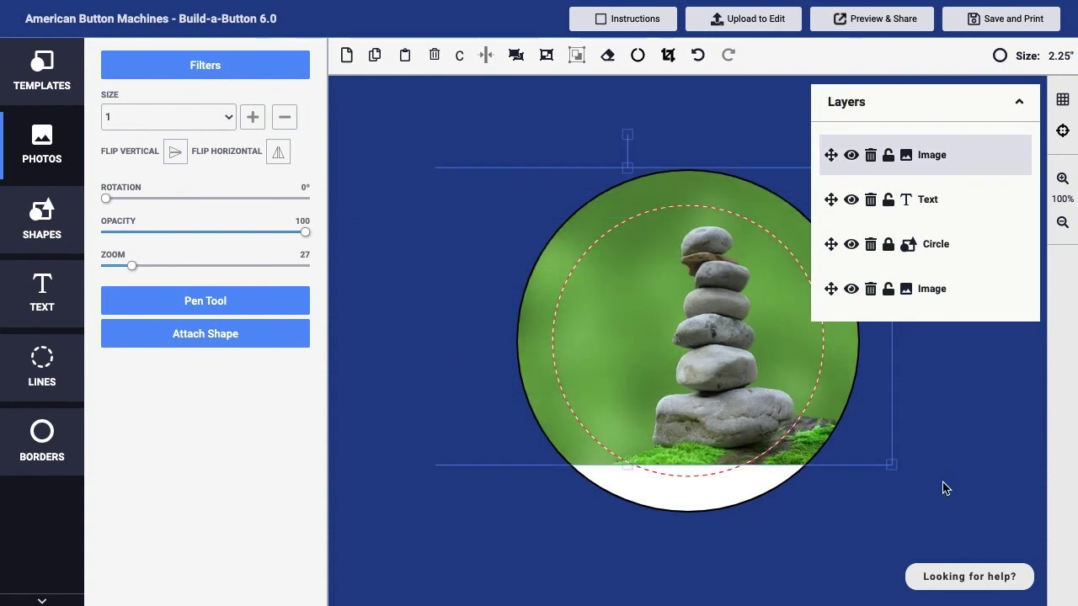
left_click_drag(893, 464, 981, 510)
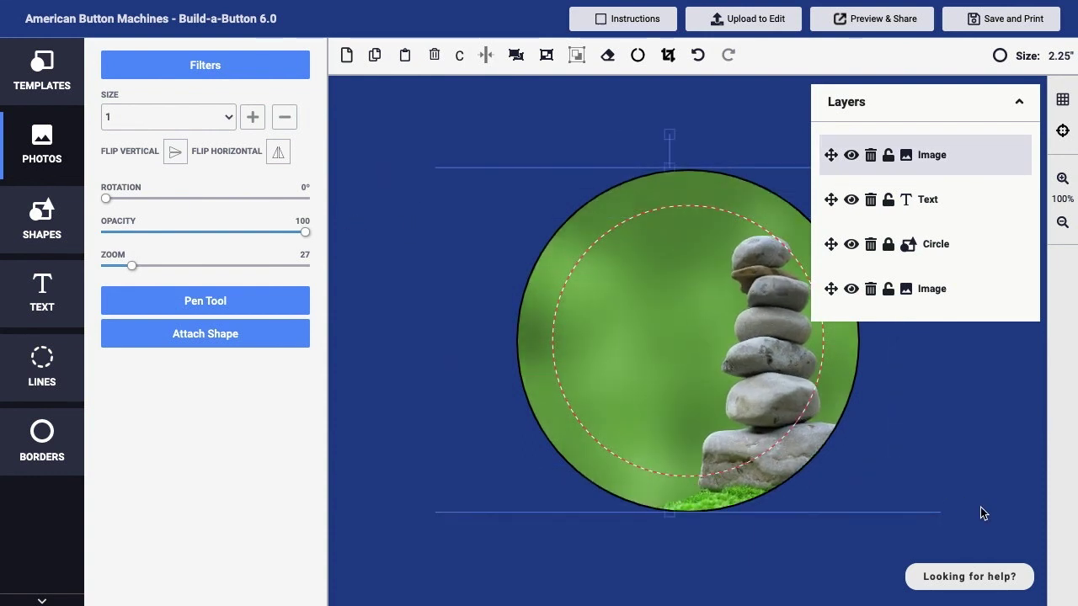
left_click(212, 72)
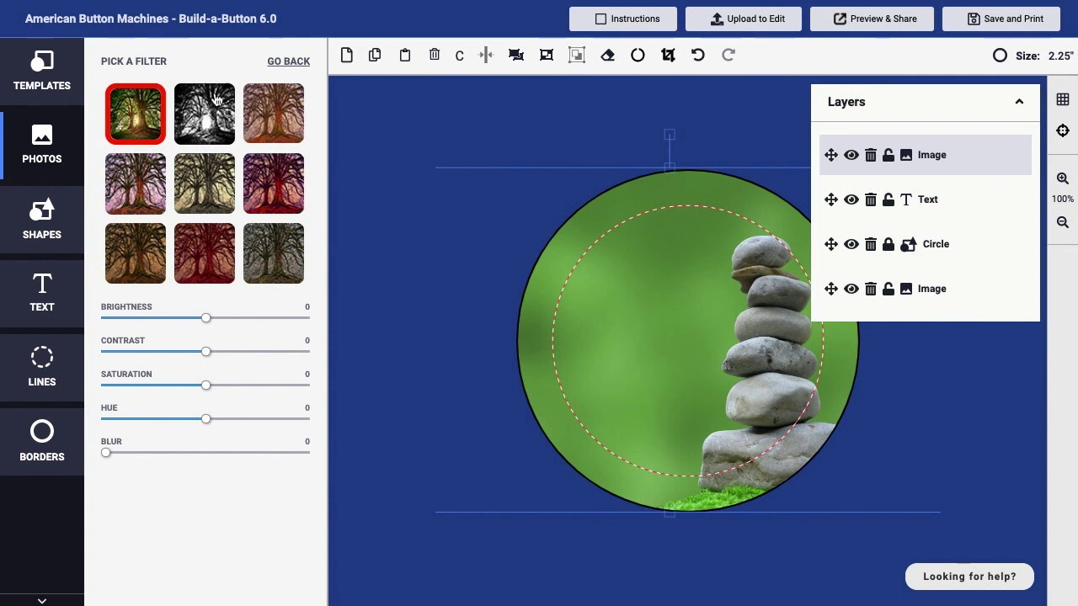
left_click_drag(106, 454, 189, 457)
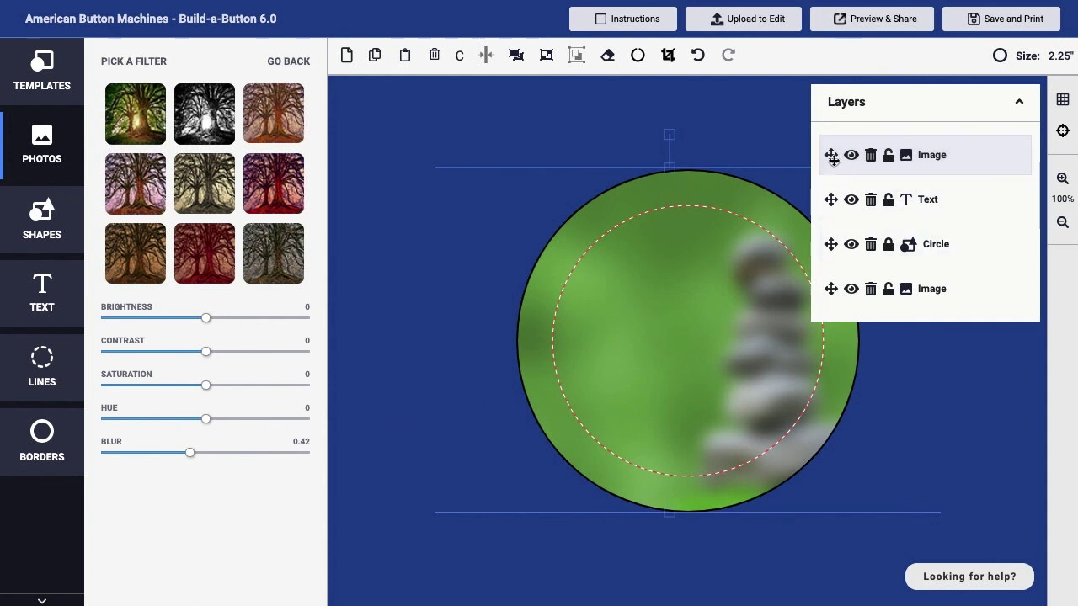
left_click_drag(831, 155, 832, 305)
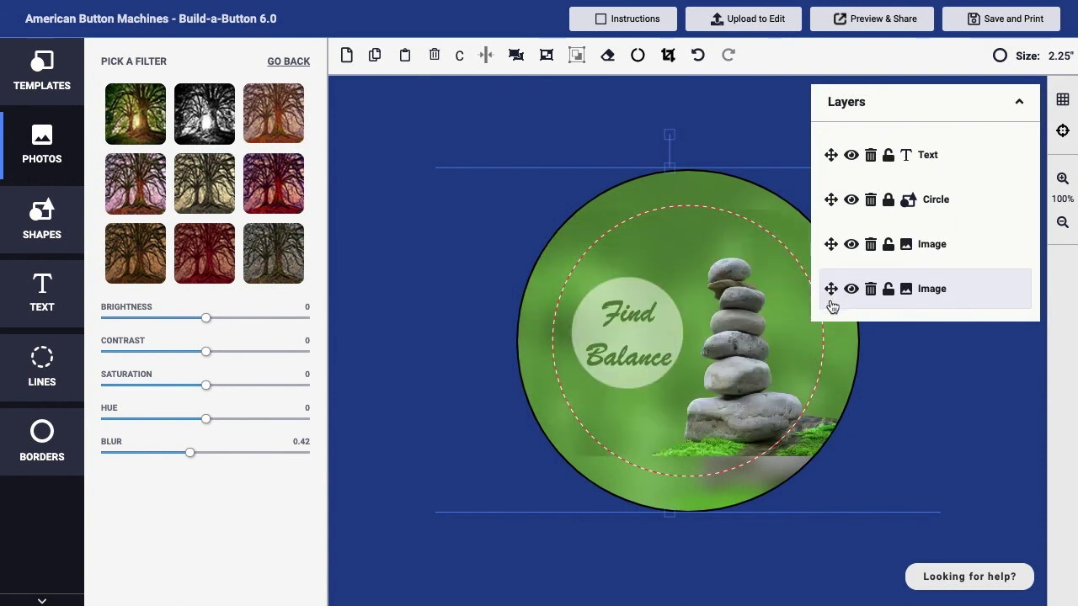
Duplicate the translucent Circle layer and place the copy above and right of 'Find Balance'.
left_click(934, 196)
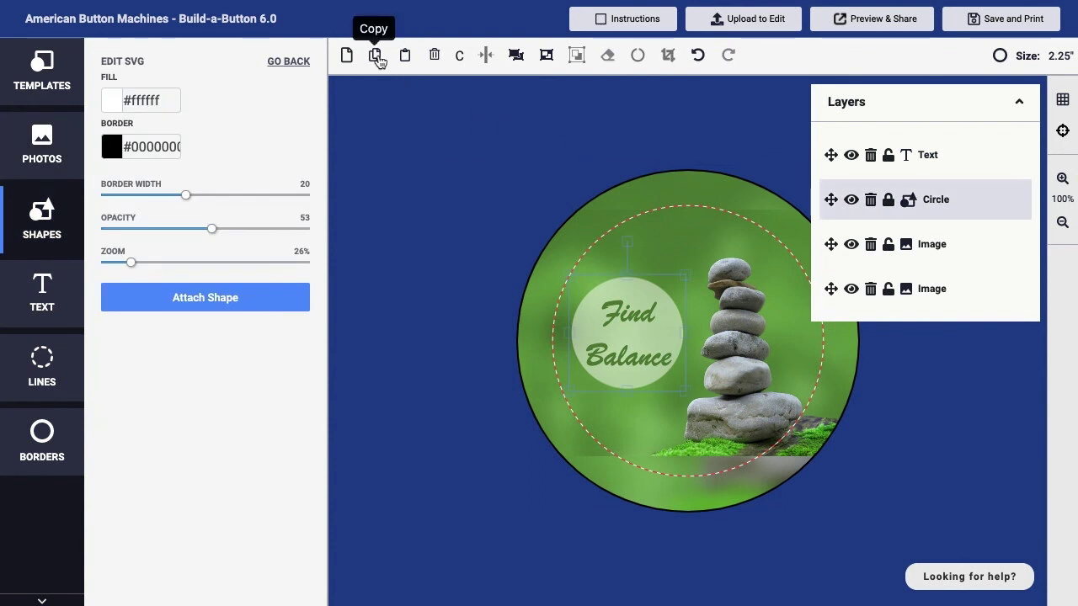
left_click(405, 56)
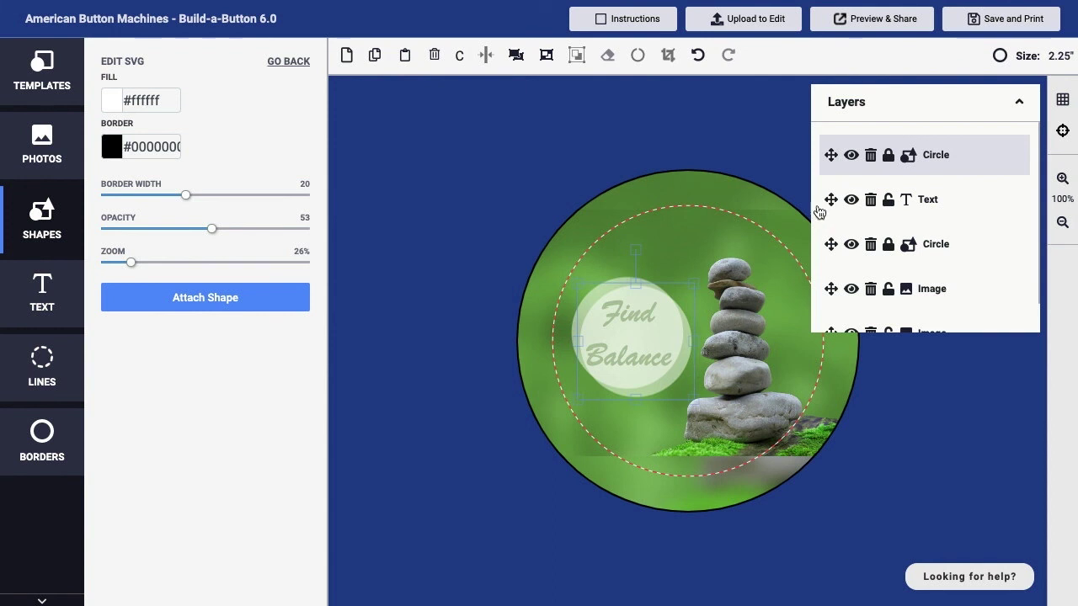
left_click_drag(675, 382, 704, 296)
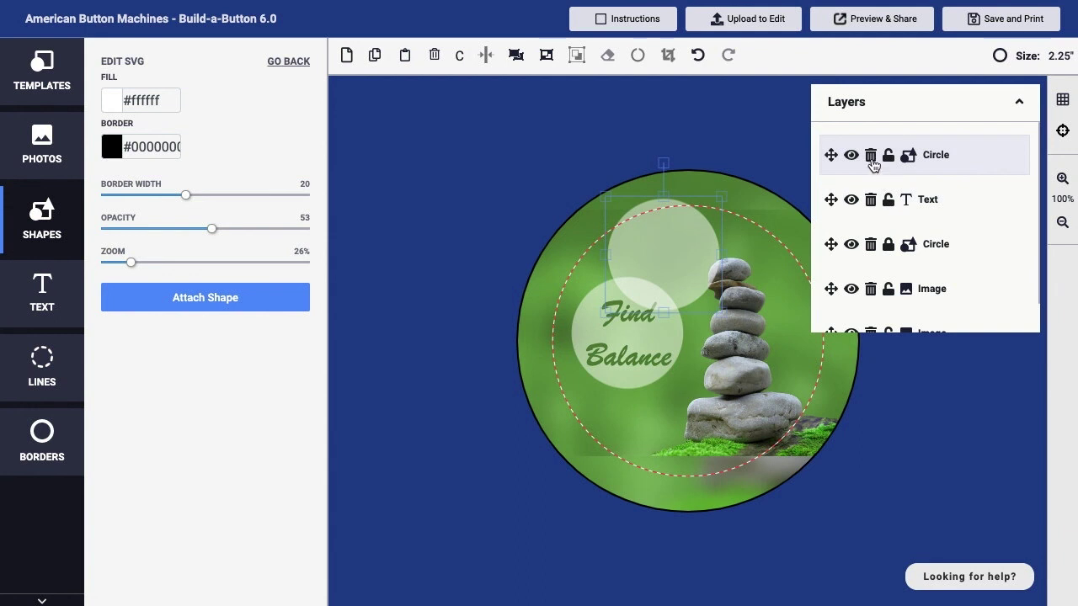
Delete the copied top Circle layer and confirm the Delete Object prompt.
left_click(872, 158)
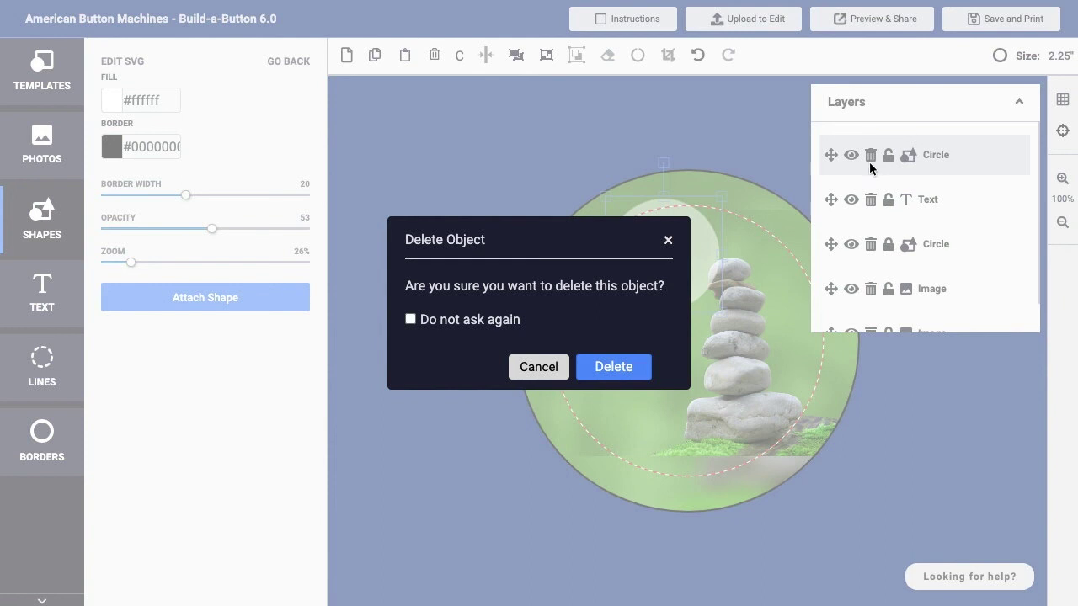
left_click(615, 367)
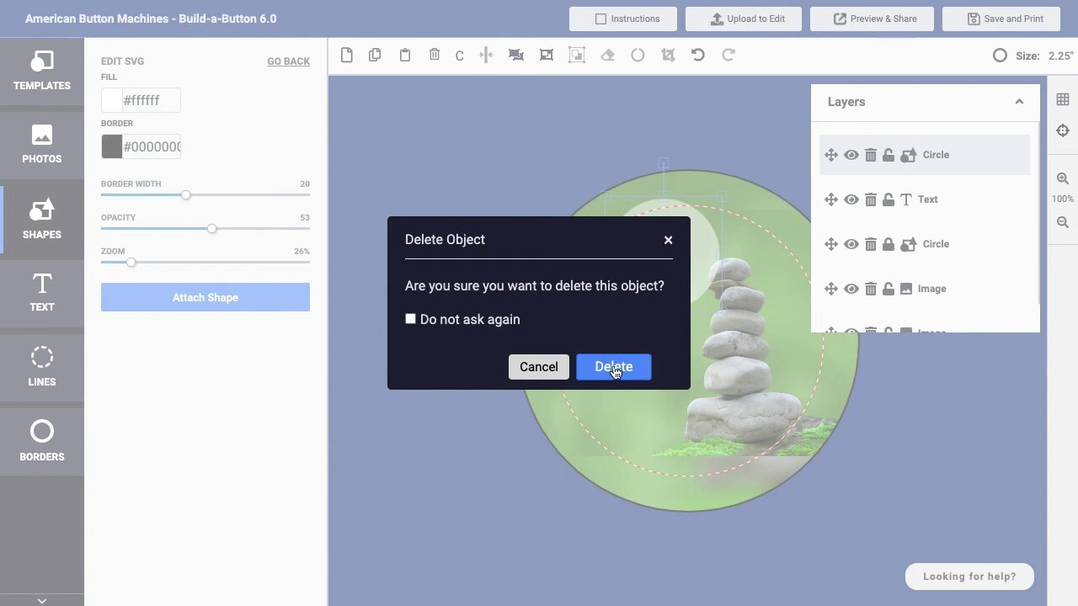